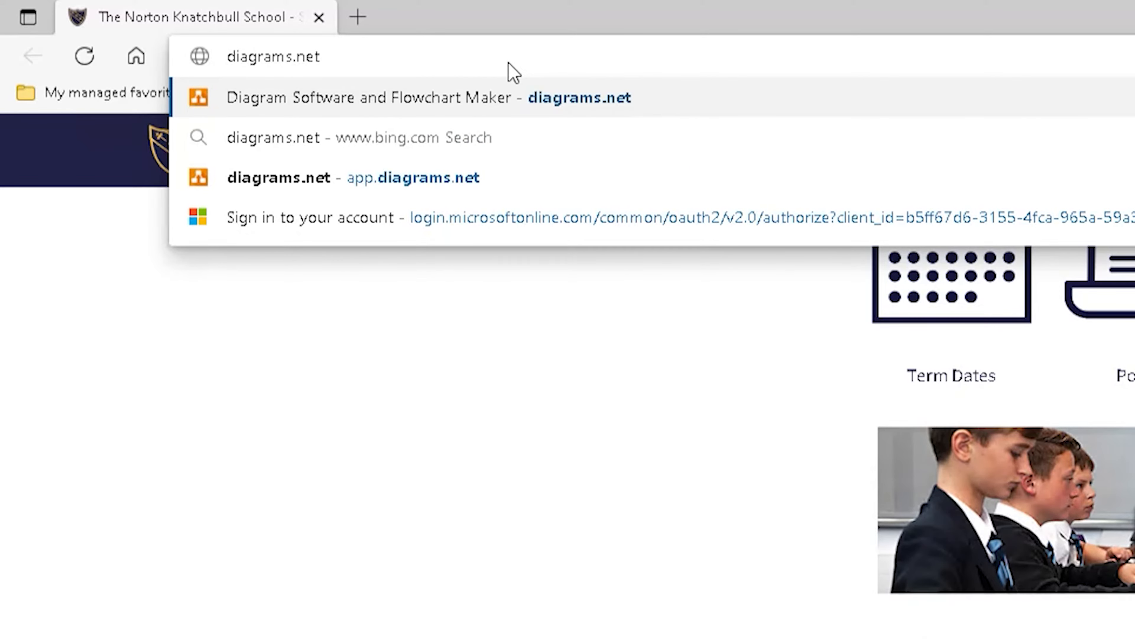
# Open diagrams.net and start a new diagram with OneDrive authorized as its storage
pyautogui.press('Return')
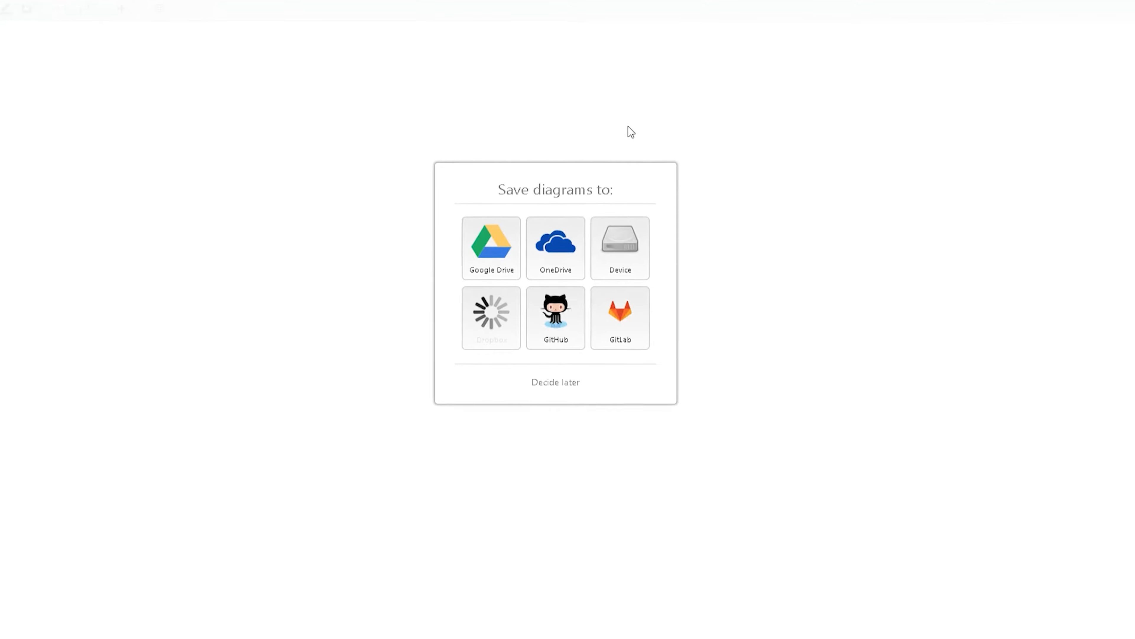
pyautogui.click(561, 230)
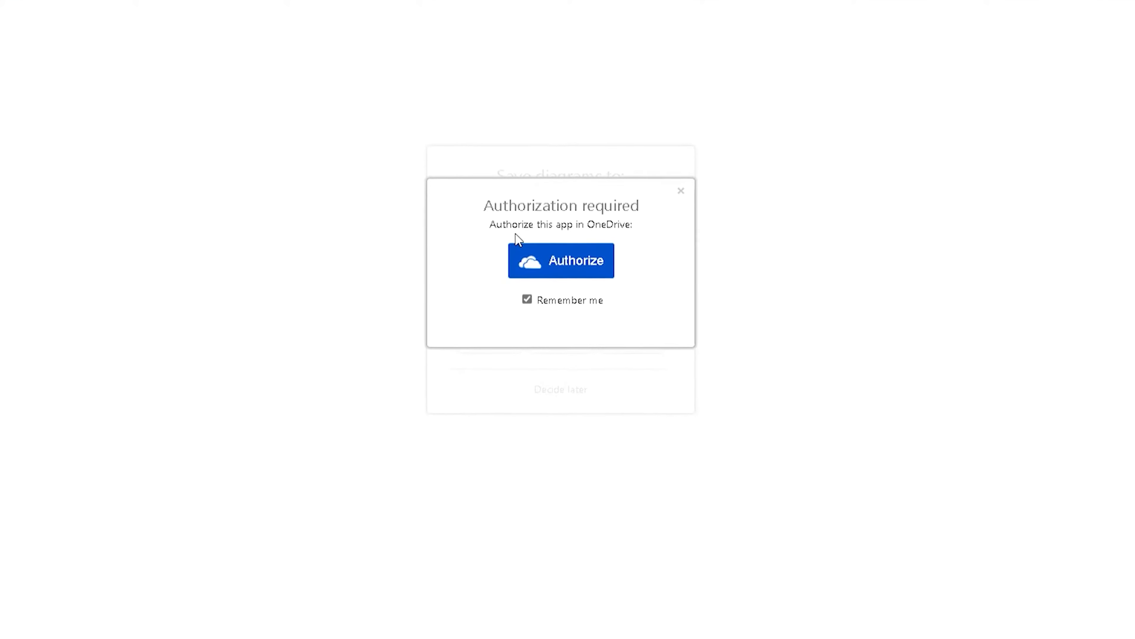
pyautogui.click(555, 260)
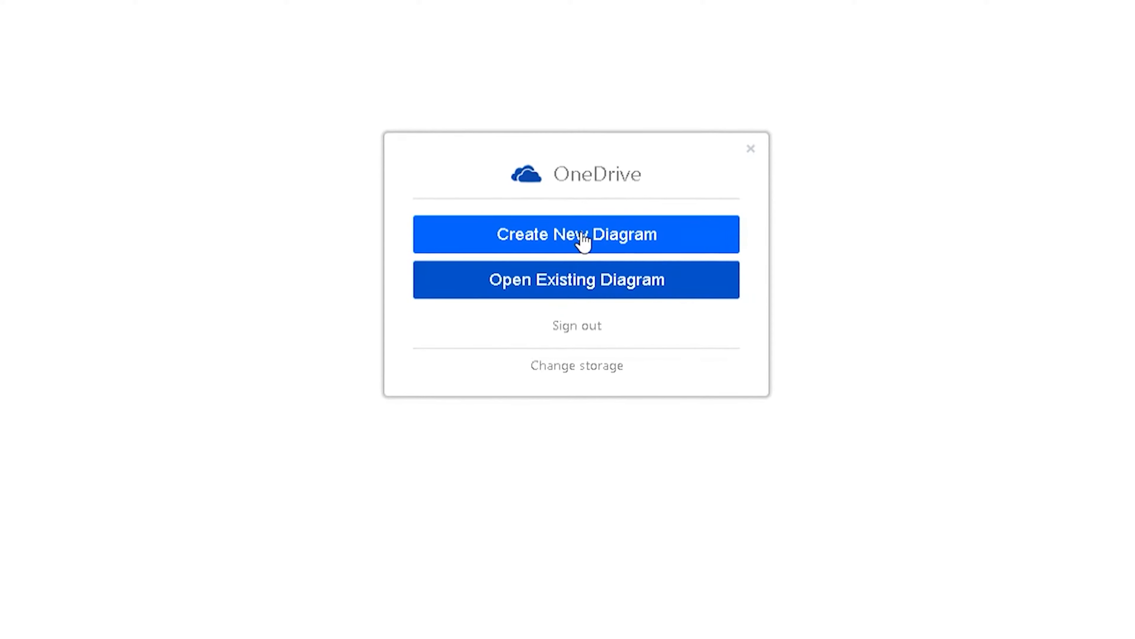
pyautogui.click(584, 235)
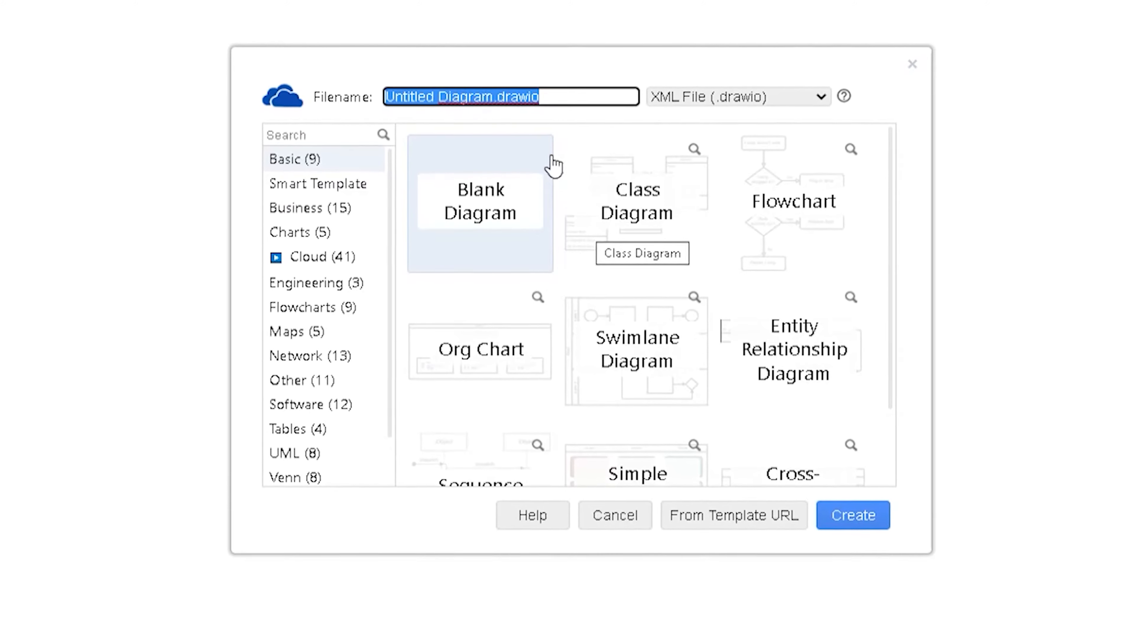
# Name the file MyexampleFlowchart.drawio and create it as a blank diagram in the OneDrive root folder
pyautogui.click(496, 95)
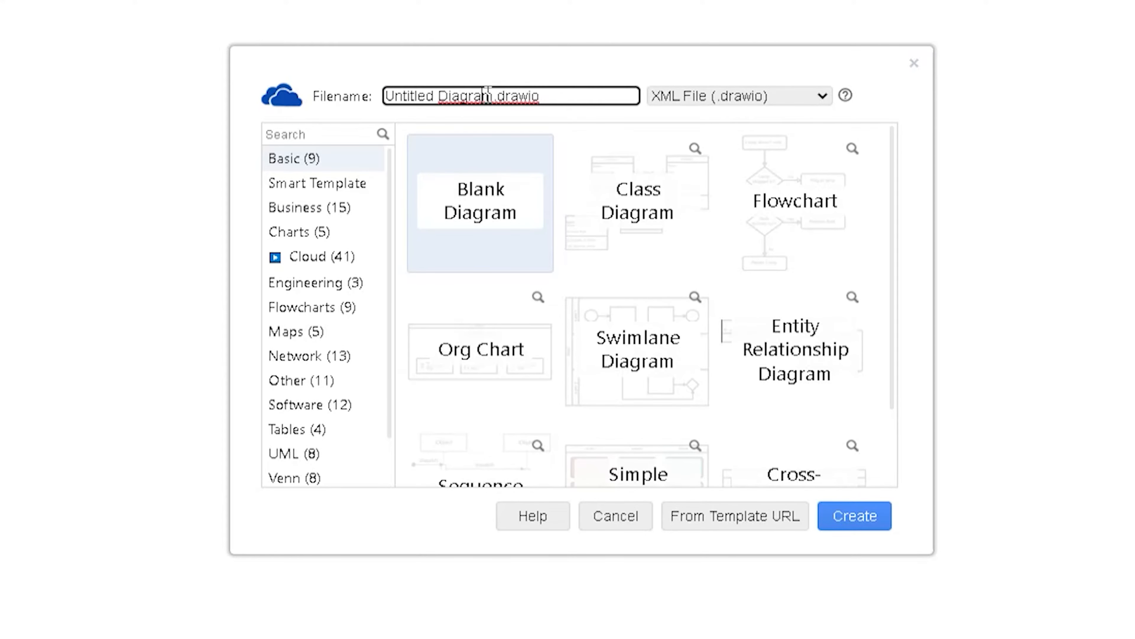
pyautogui.press('BackSpace')
pyautogui.press('BackSpace')
pyautogui.press('BackSpace')
pyautogui.press('BackSpace')
pyautogui.press('BackSpace')
pyautogui.press('BackSpace')
pyautogui.press('BackSpace')
pyautogui.press('BackSpace')
pyautogui.press('BackSpace')
pyautogui.press('BackSpace')
pyautogui.press('BackSpace')
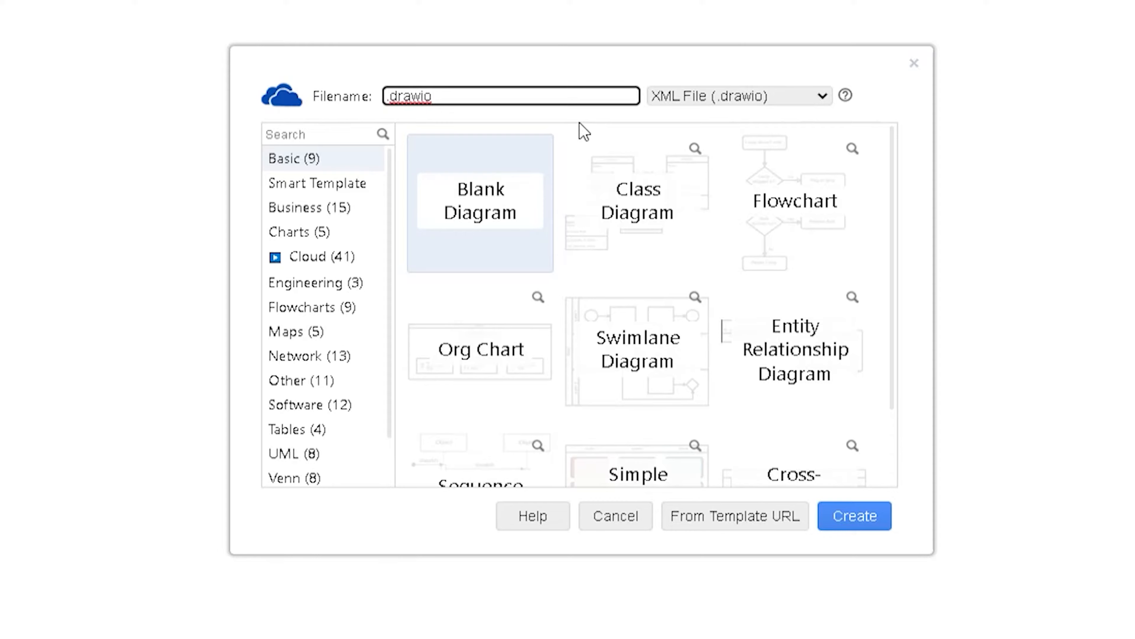
pyautogui.write('Myexam')
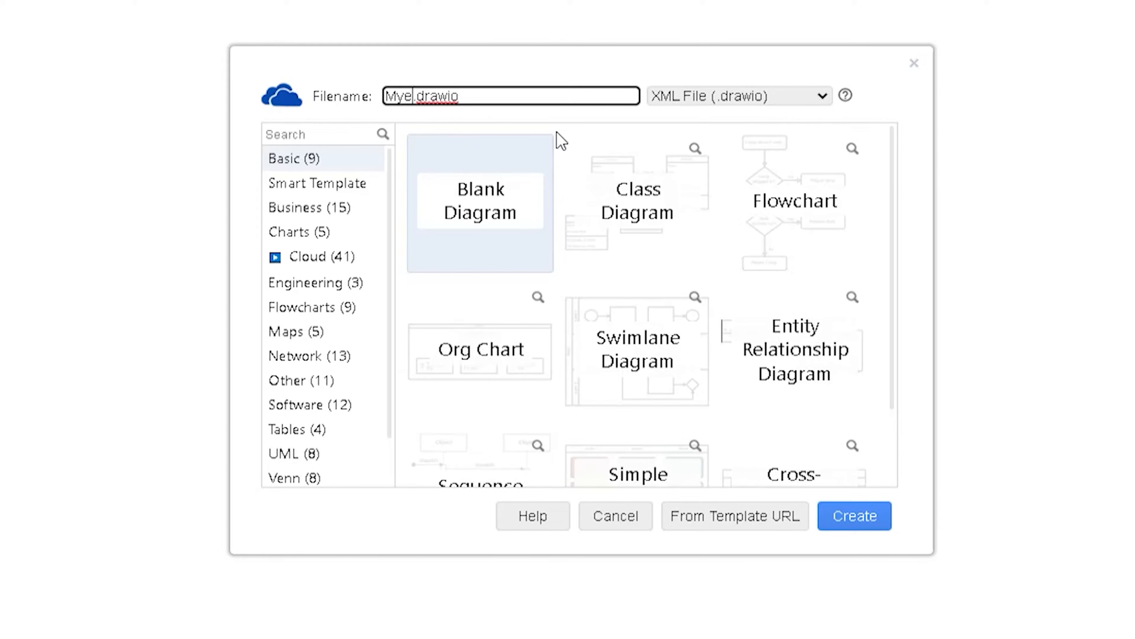
pyautogui.write('pleF')
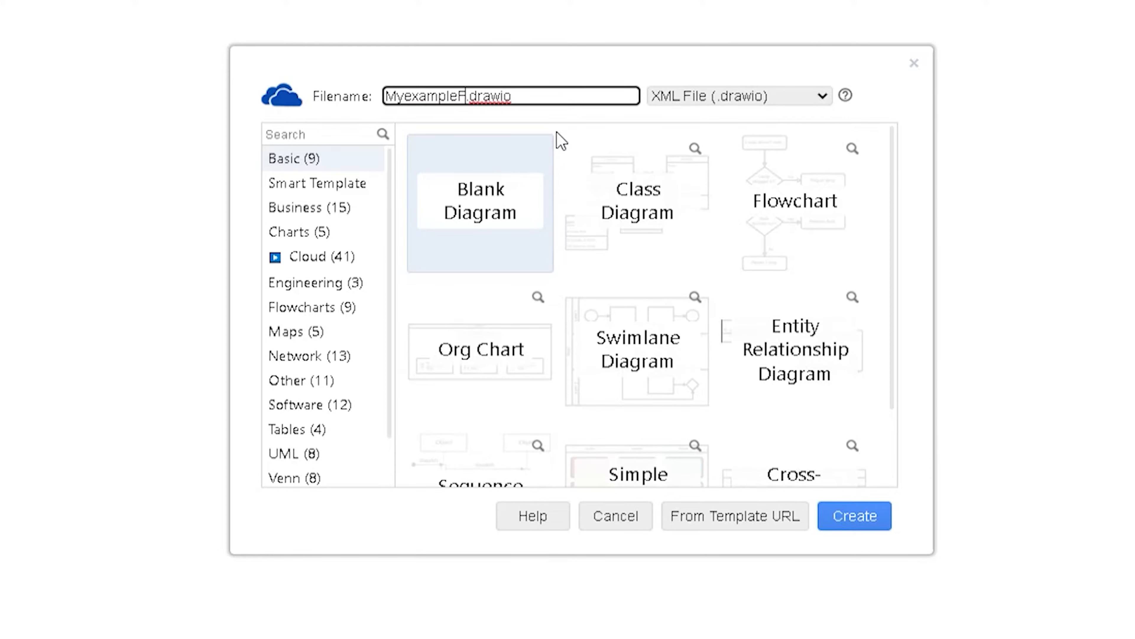
pyautogui.write('lowchart')
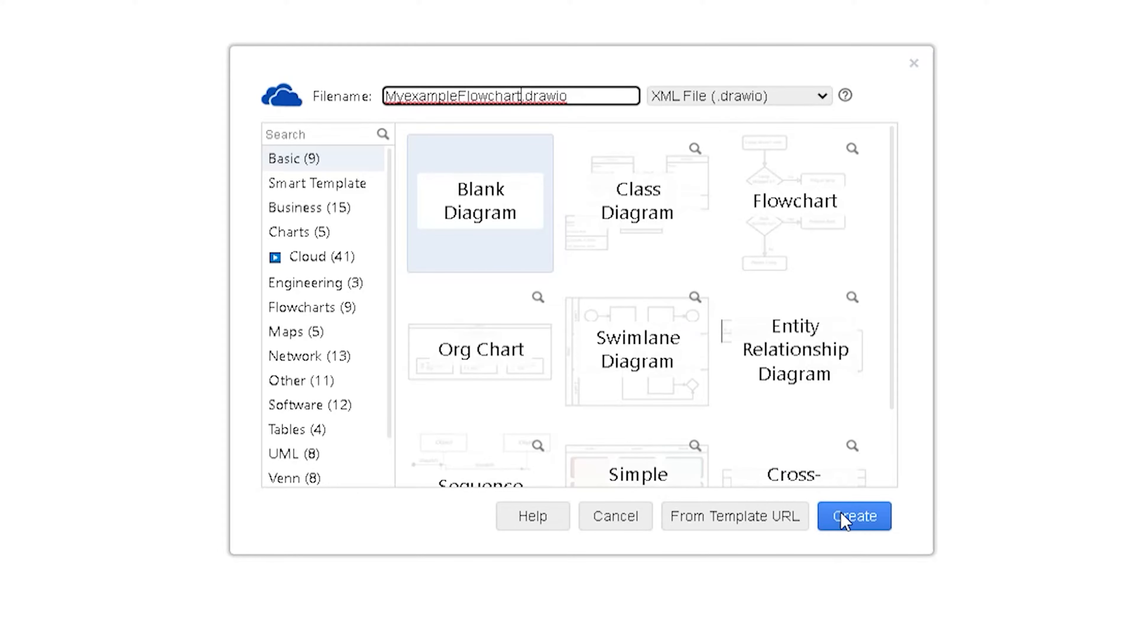
pyautogui.click(845, 521)
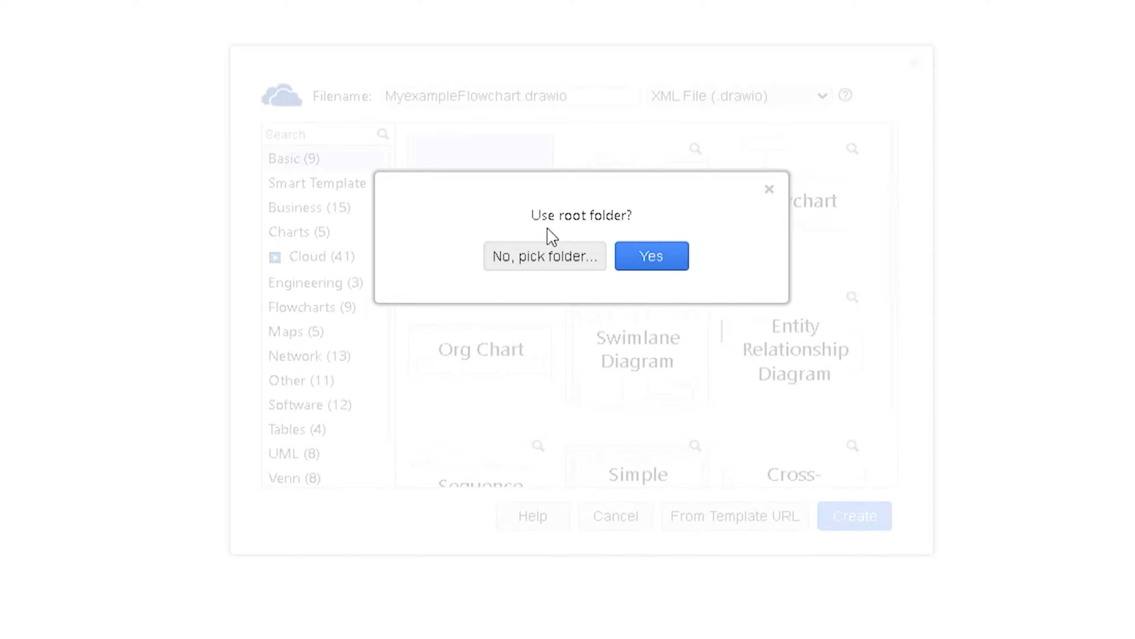
pyautogui.click(655, 265)
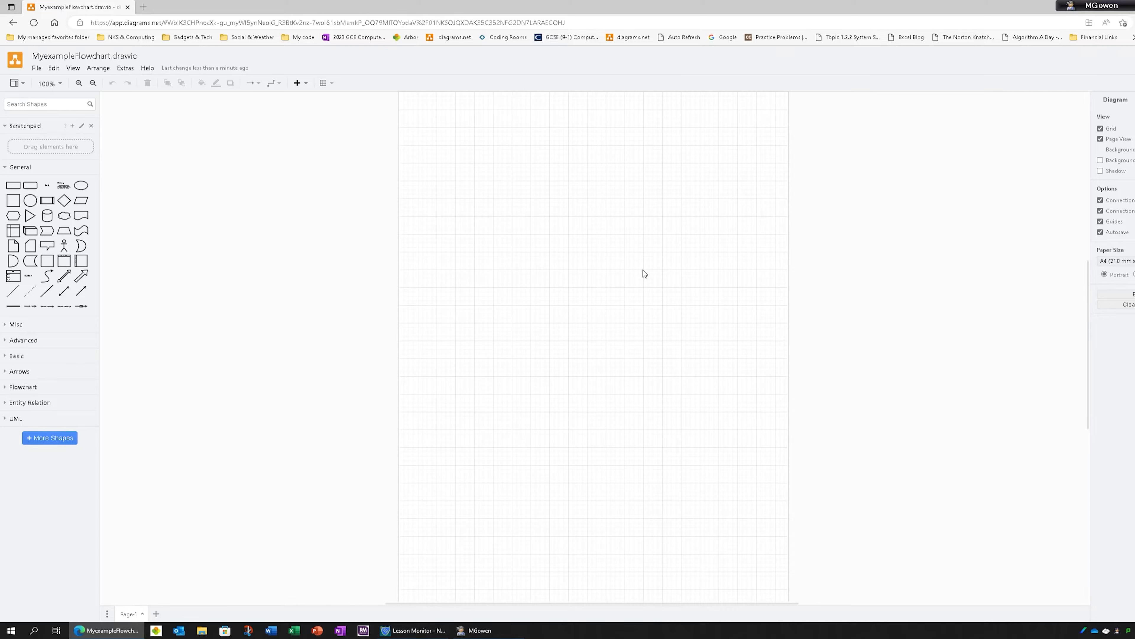
# Hide the page grid and show it again
pyautogui.click(36, 69)
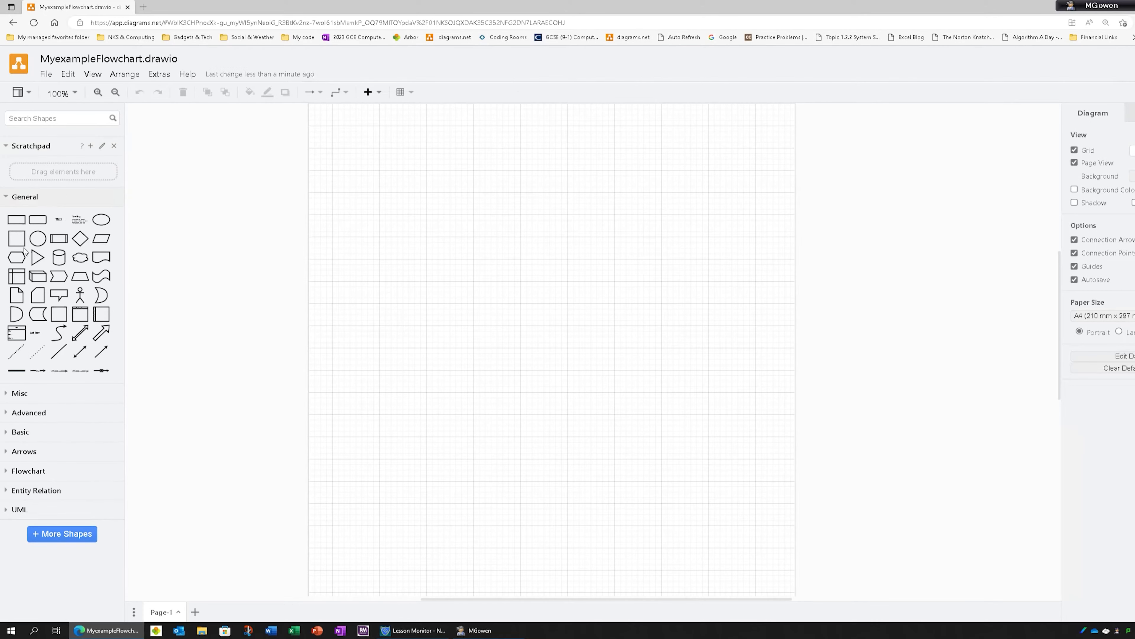
pyautogui.click(1074, 150)
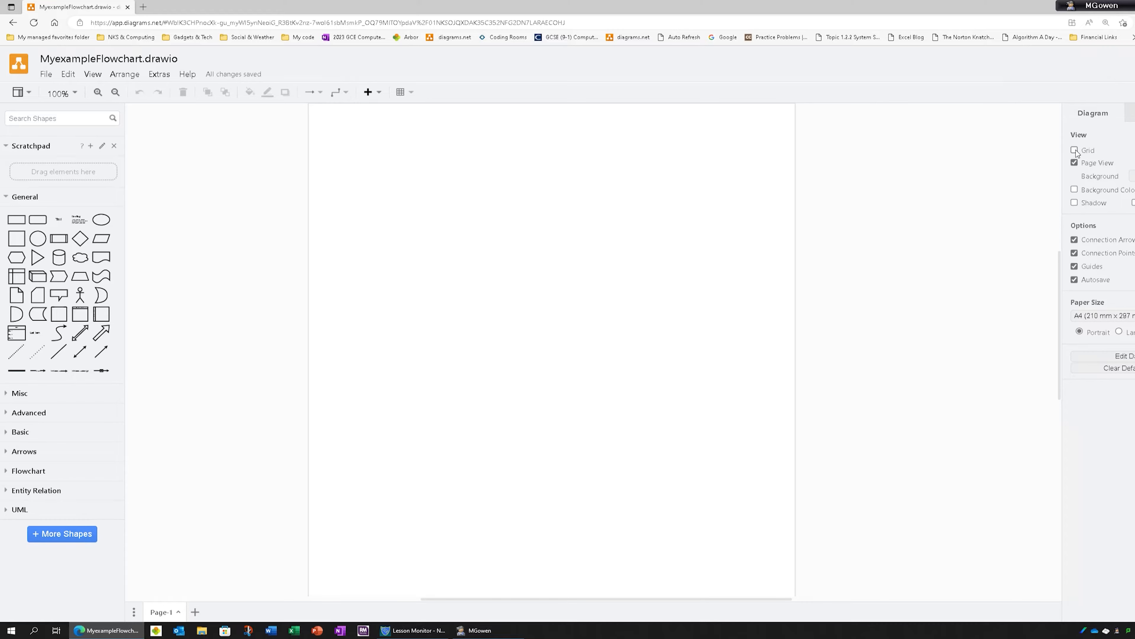
pyautogui.click(1074, 150)
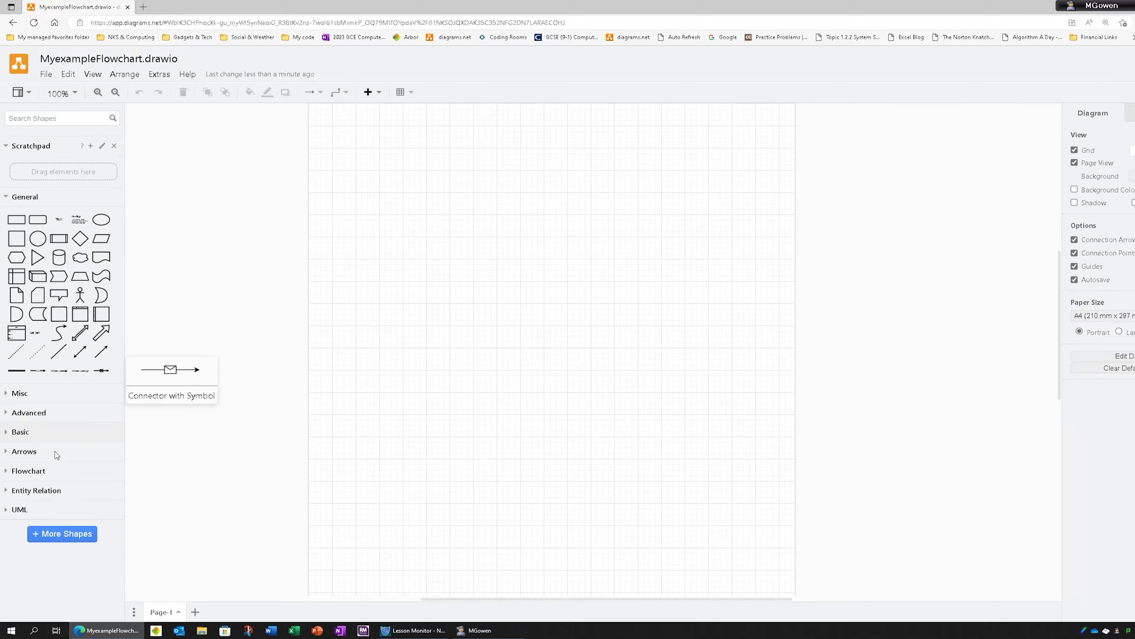
# Place a terminator from the Flowchart shapes near the top centre of the page and reduce its height
pyautogui.click(30, 471)
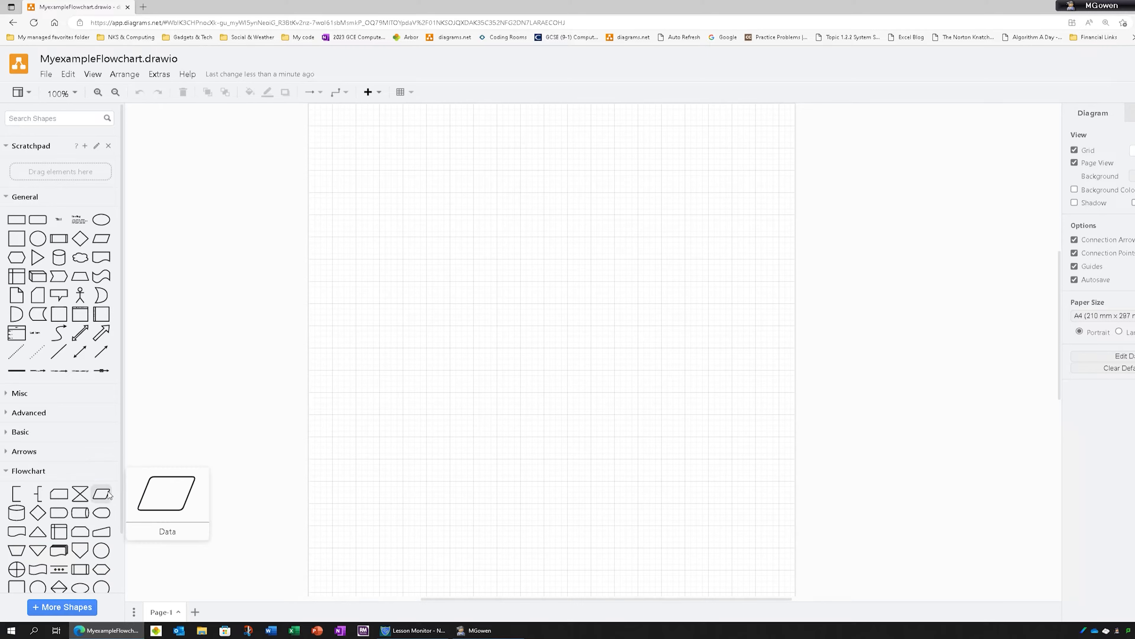
pyautogui.scroll(-2, 103, 494)
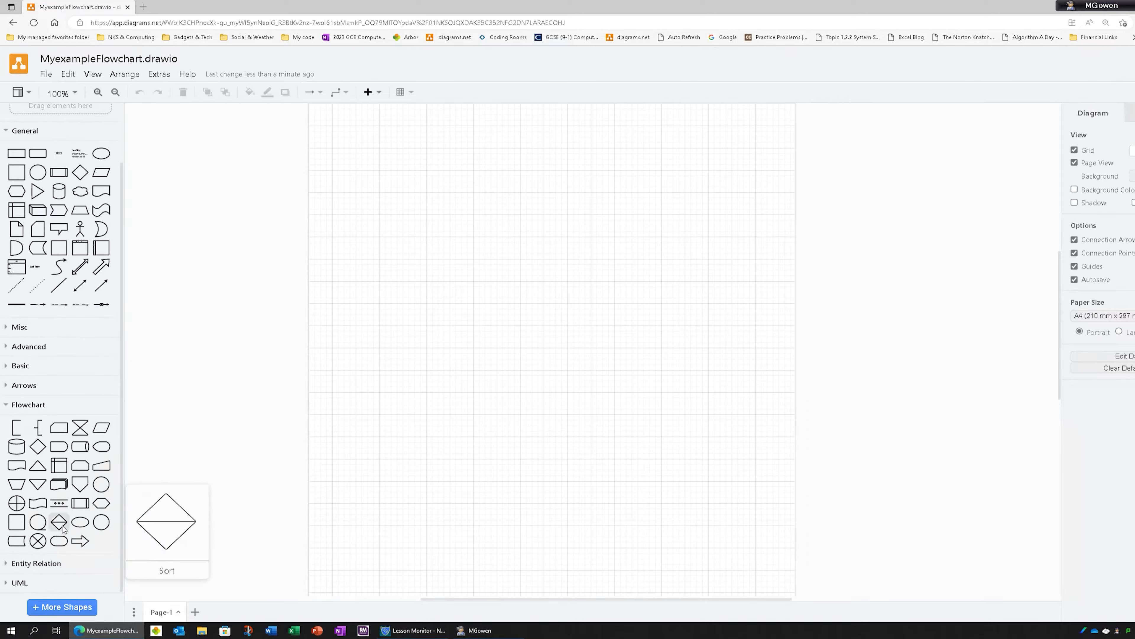
pyautogui.moveTo(62, 546); pyautogui.dragTo(491, 123)
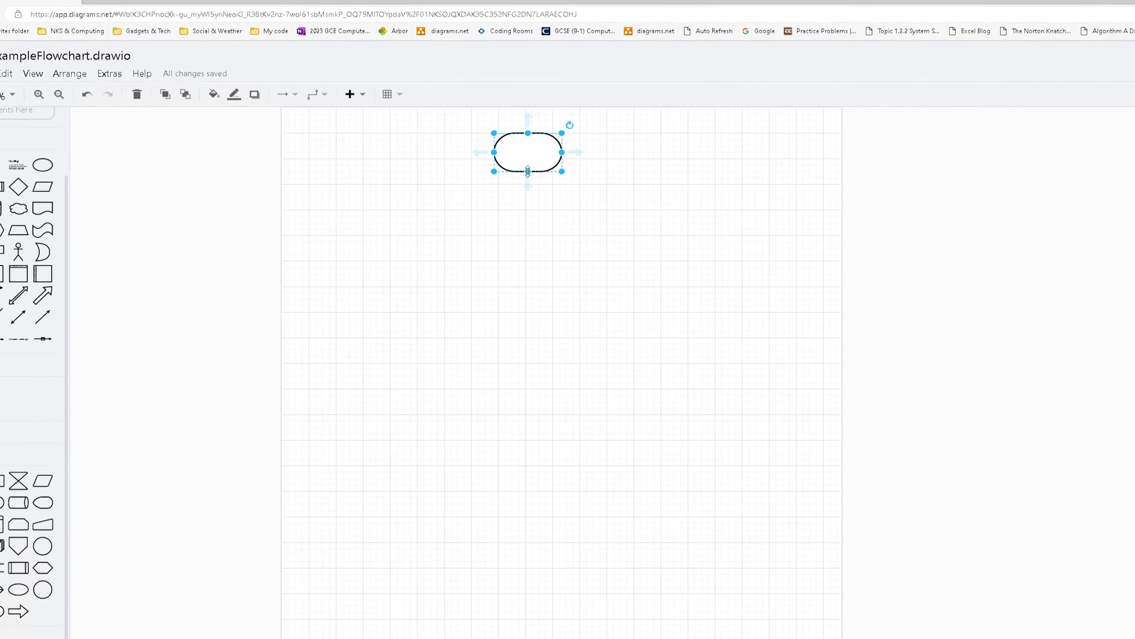
pyautogui.moveTo(528, 171); pyautogui.dragTo(531, 160)
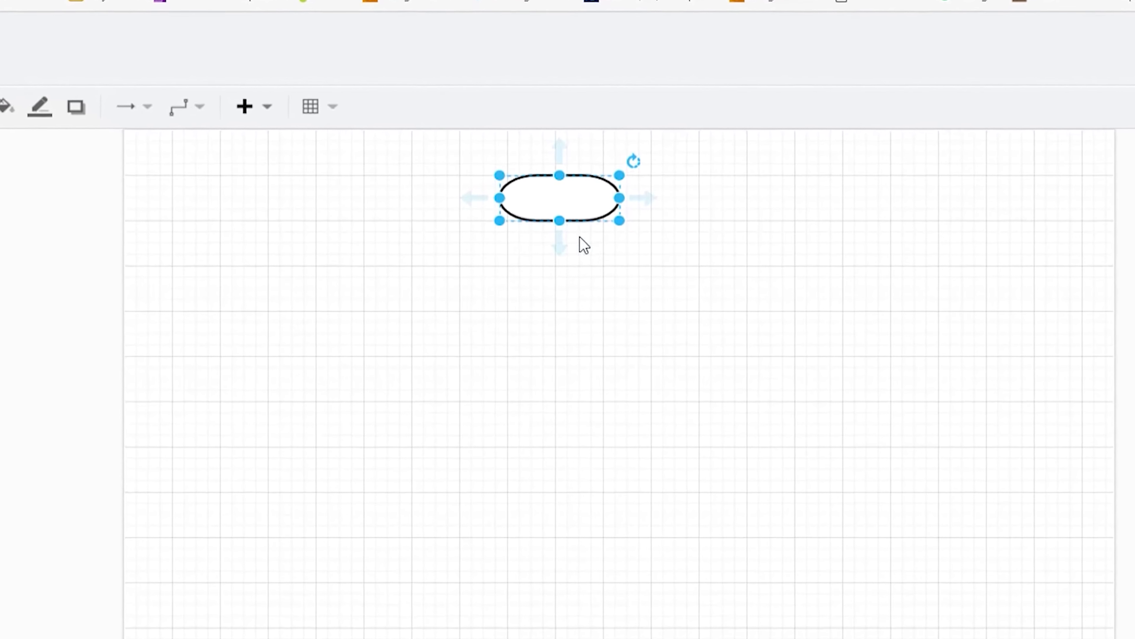
# Label the terminator shape "Start" and make its text bold
pyautogui.write('Start')
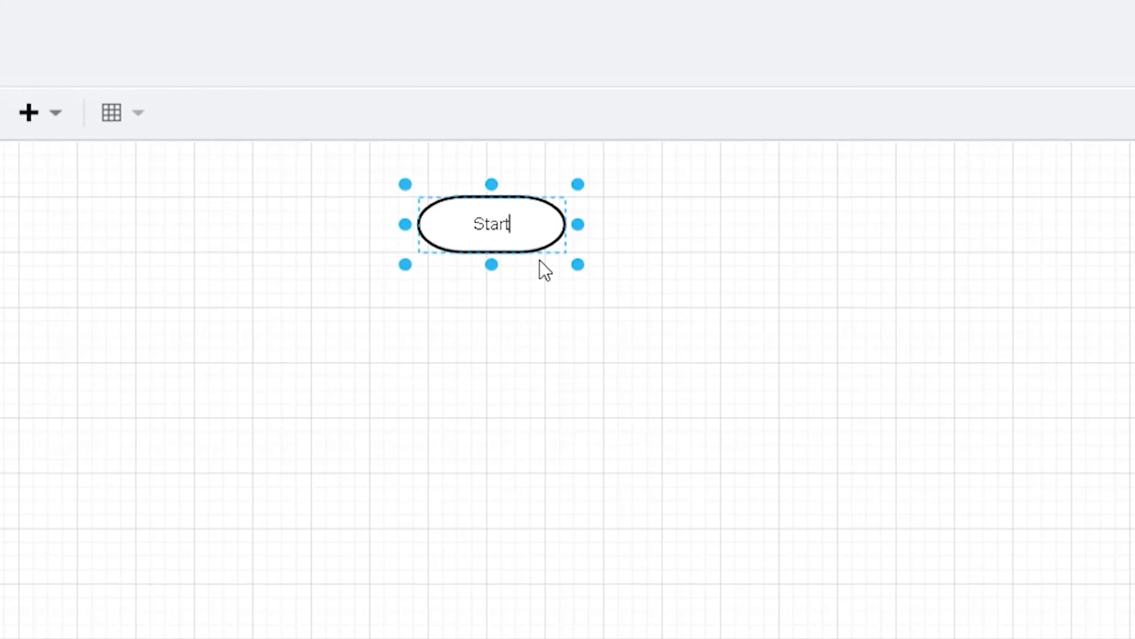
pyautogui.click(509, 253)
pyautogui.click(453, 205)
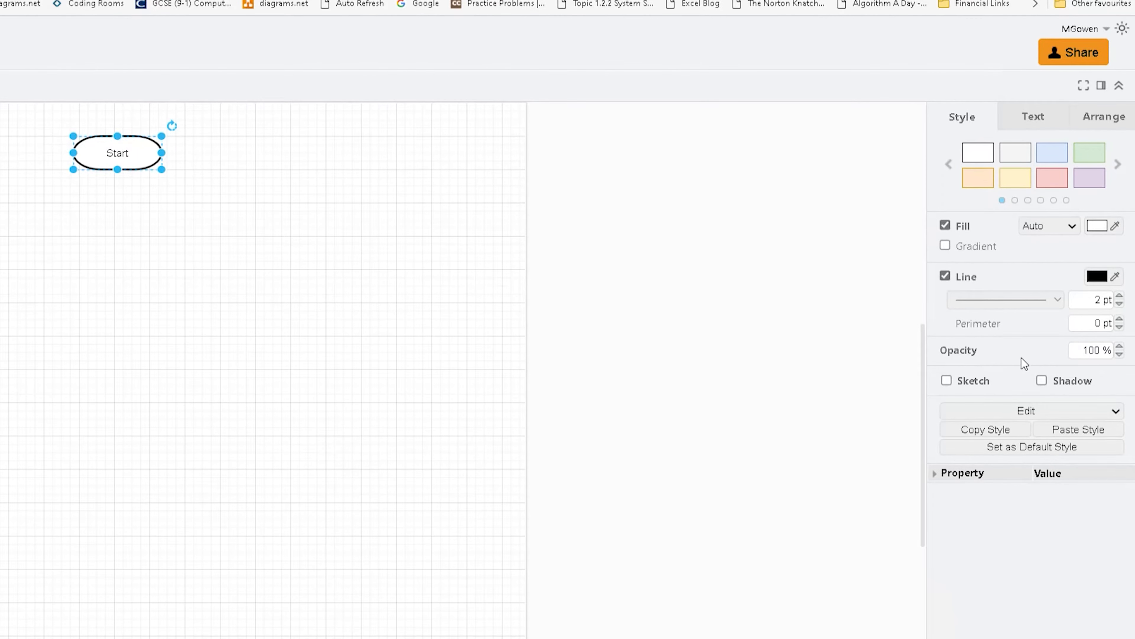
pyautogui.click(1035, 120)
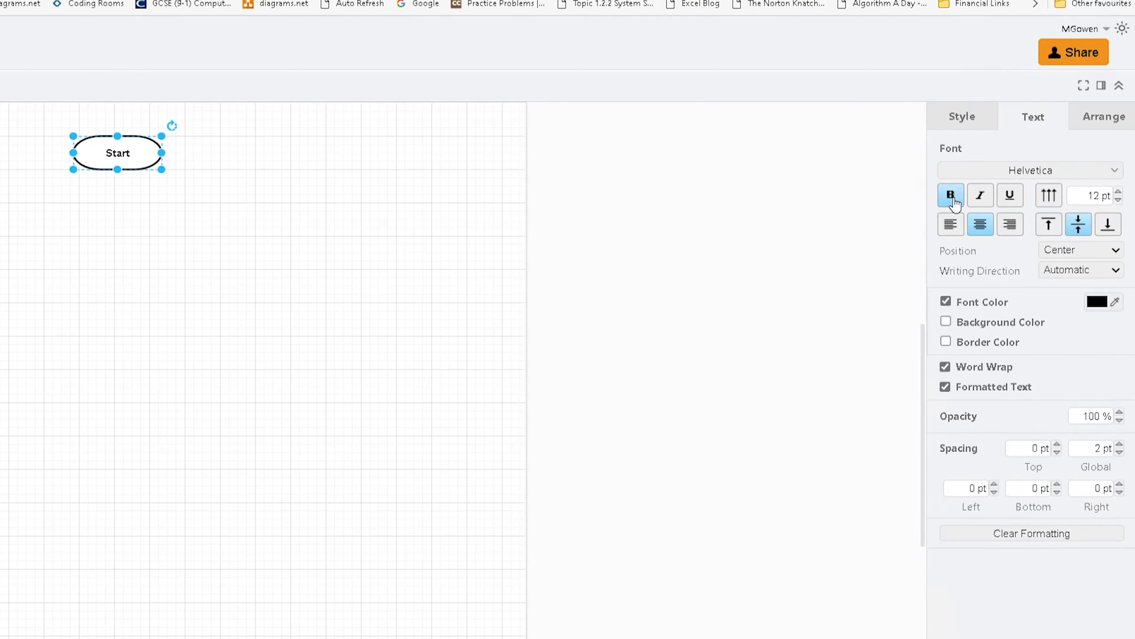
pyautogui.click(259, 150)
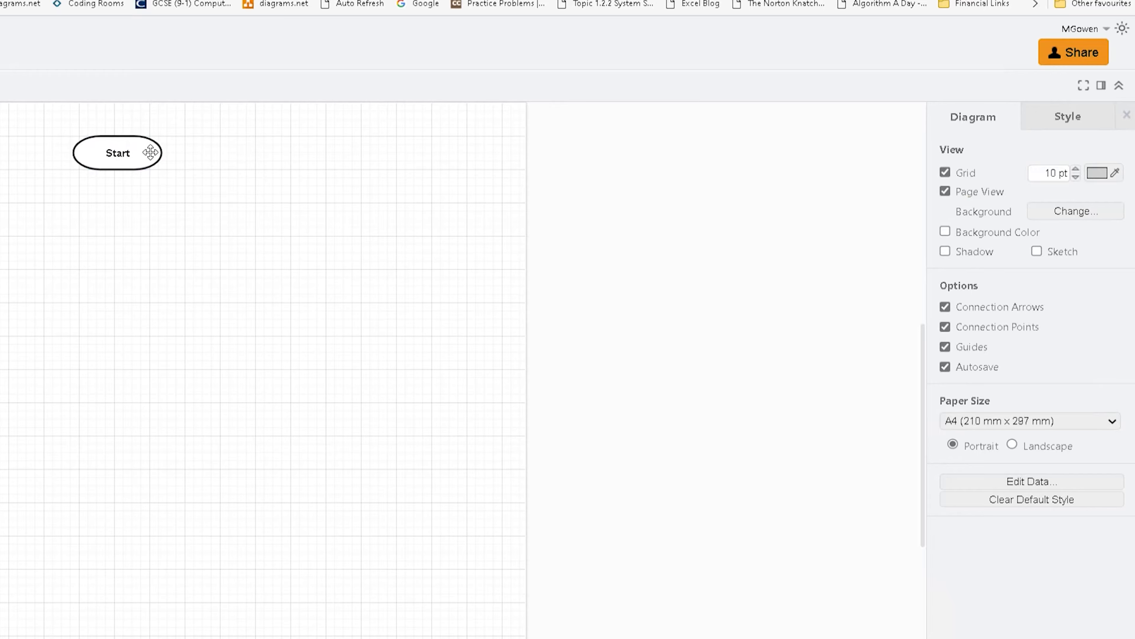
# Duplicate the Start terminator, place the copy level with it to its right, and relabel it "End"
pyautogui.rightClick(118, 153)
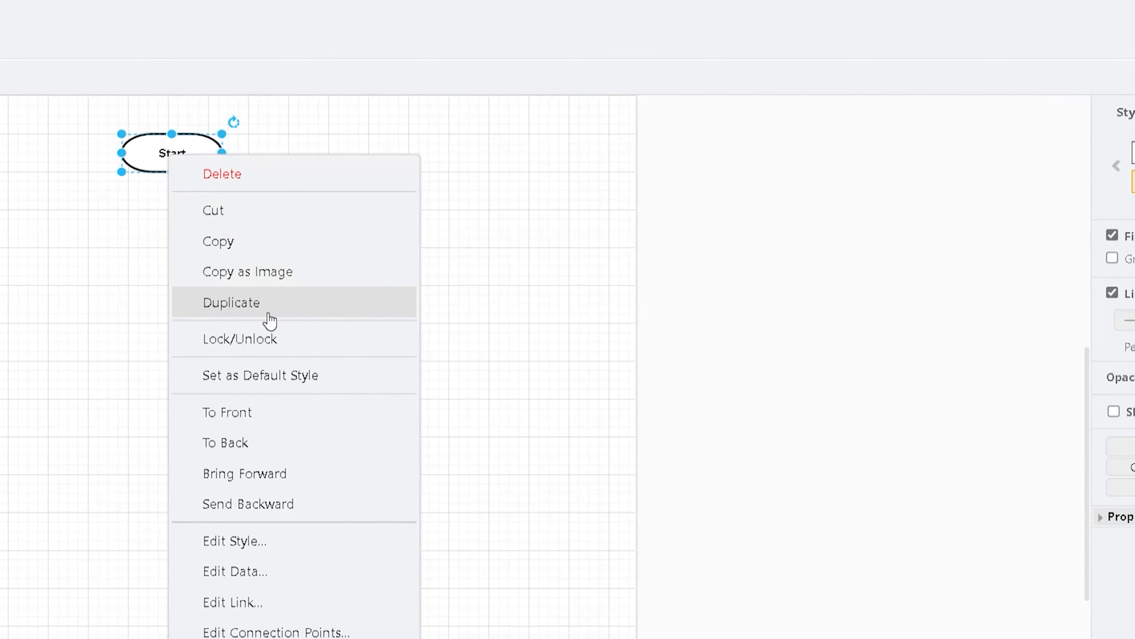
pyautogui.click(231, 315)
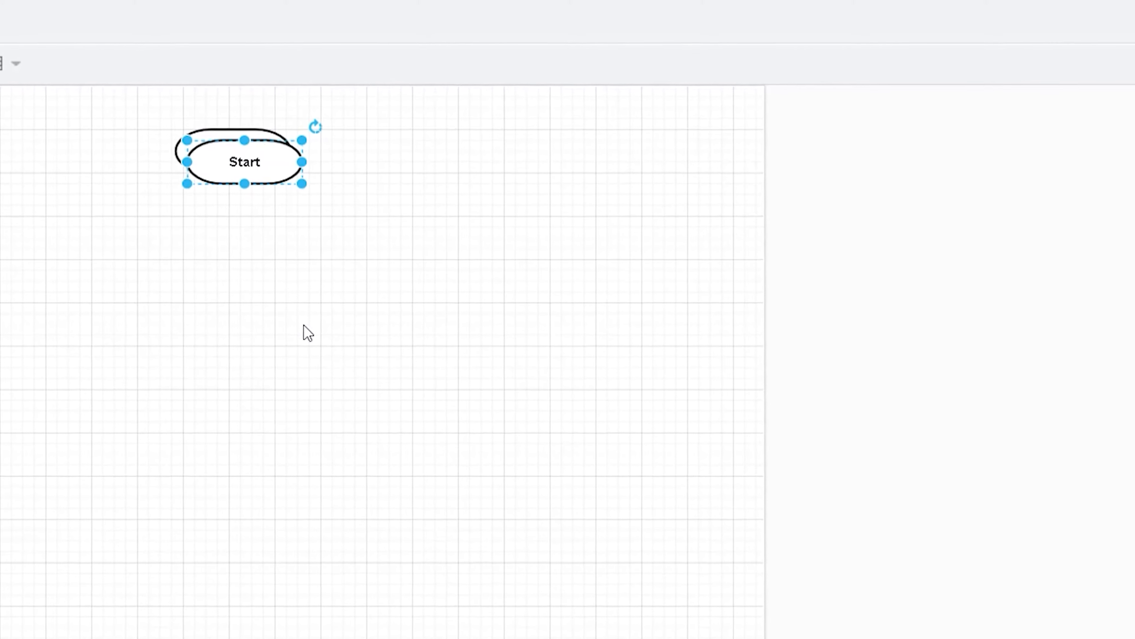
pyautogui.moveTo(258, 152); pyautogui.dragTo(434, 159)
pyautogui.moveTo(509, 154); pyautogui.dragTo(509, 154)
pyautogui.doubleClick(489, 144)
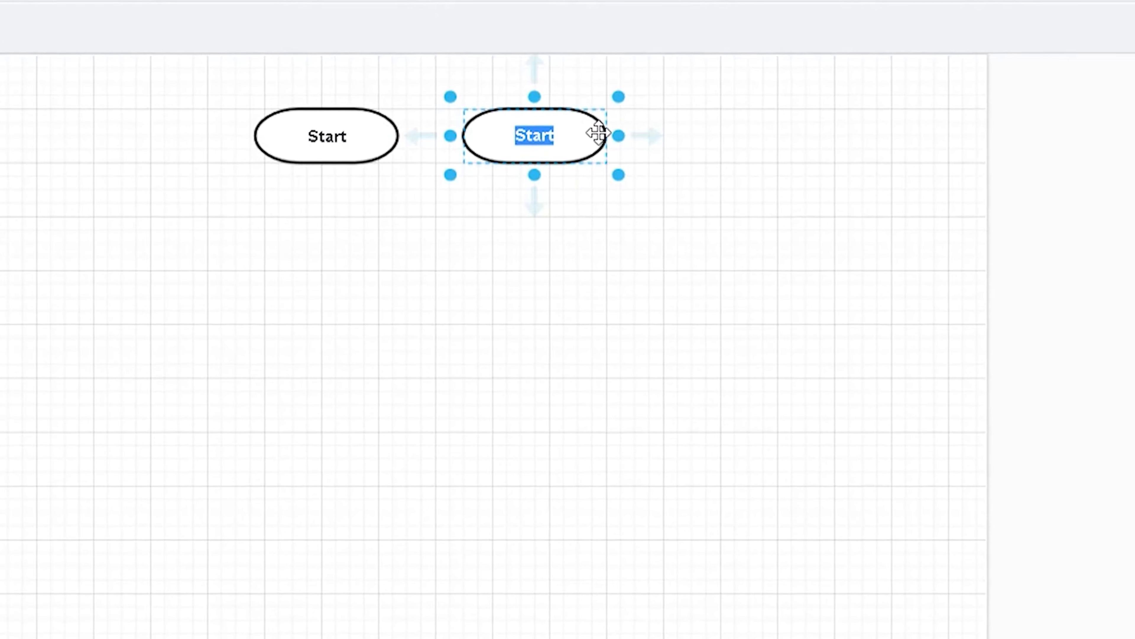
pyautogui.write('End')
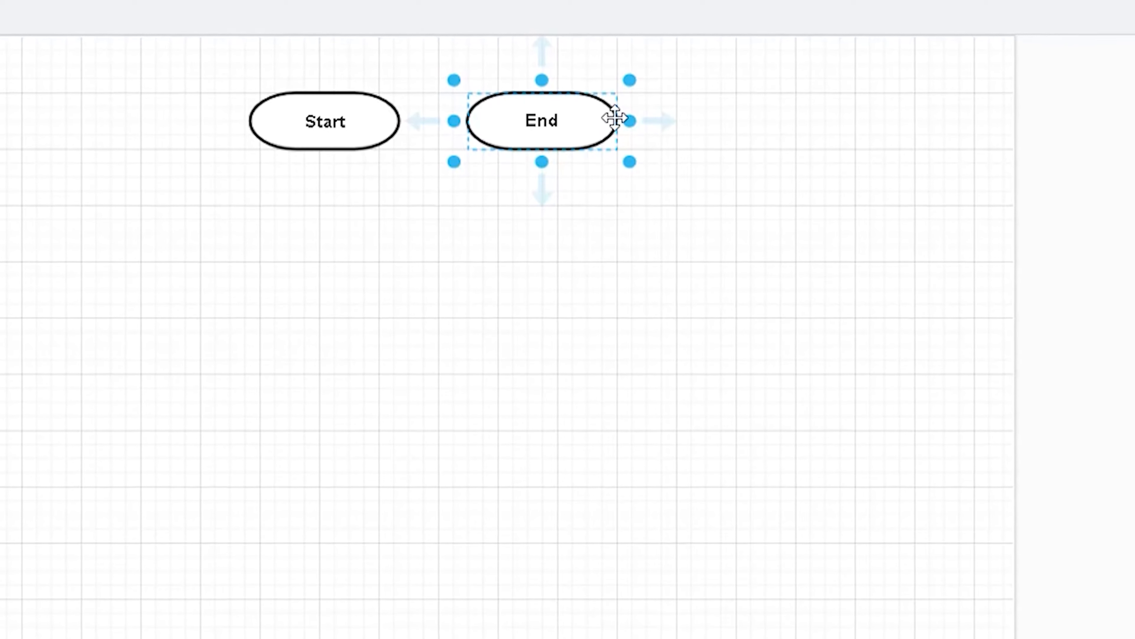
pyautogui.click(698, 157)
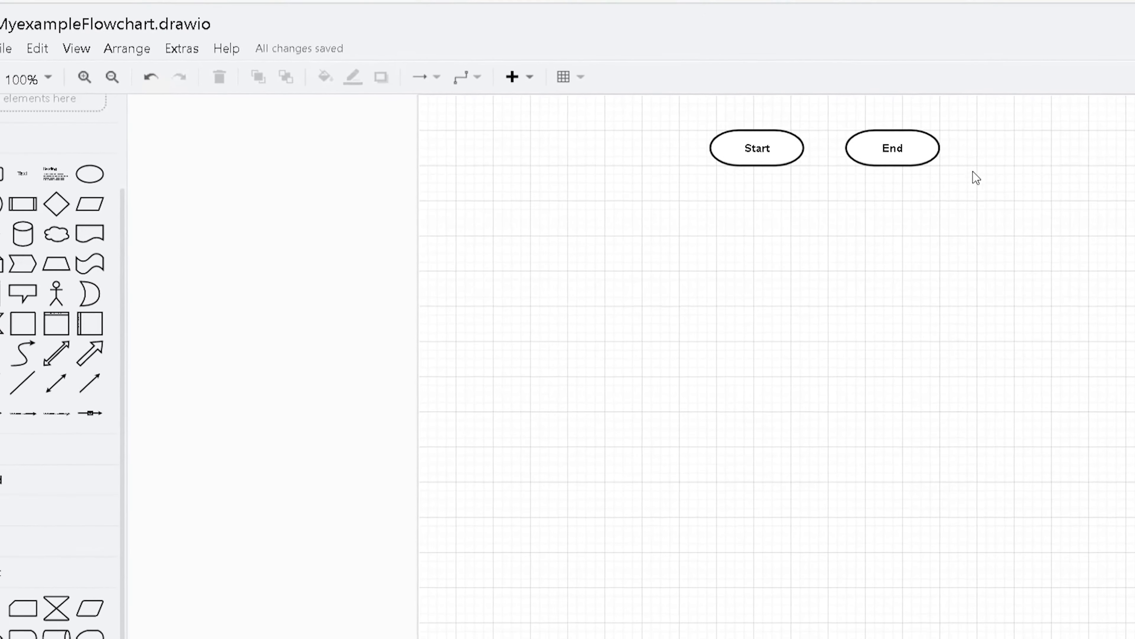
# Add a rectangle centred below the Start terminator and reduce its height
pyautogui.moveTo(24, 177)
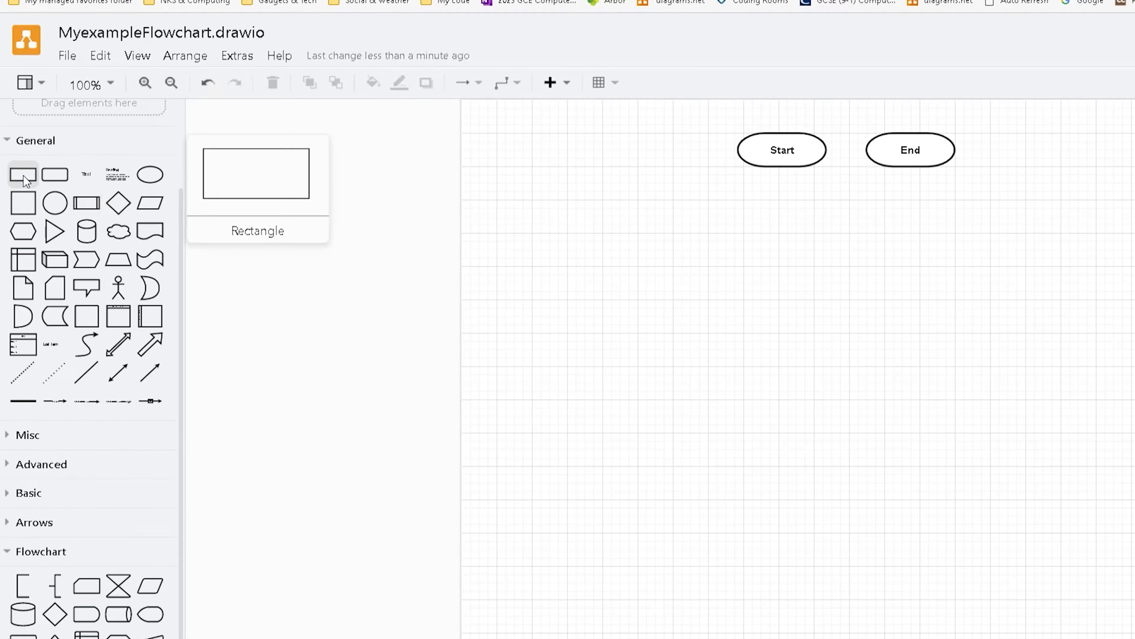
pyautogui.moveTo(24, 179); pyautogui.dragTo(25, 182)
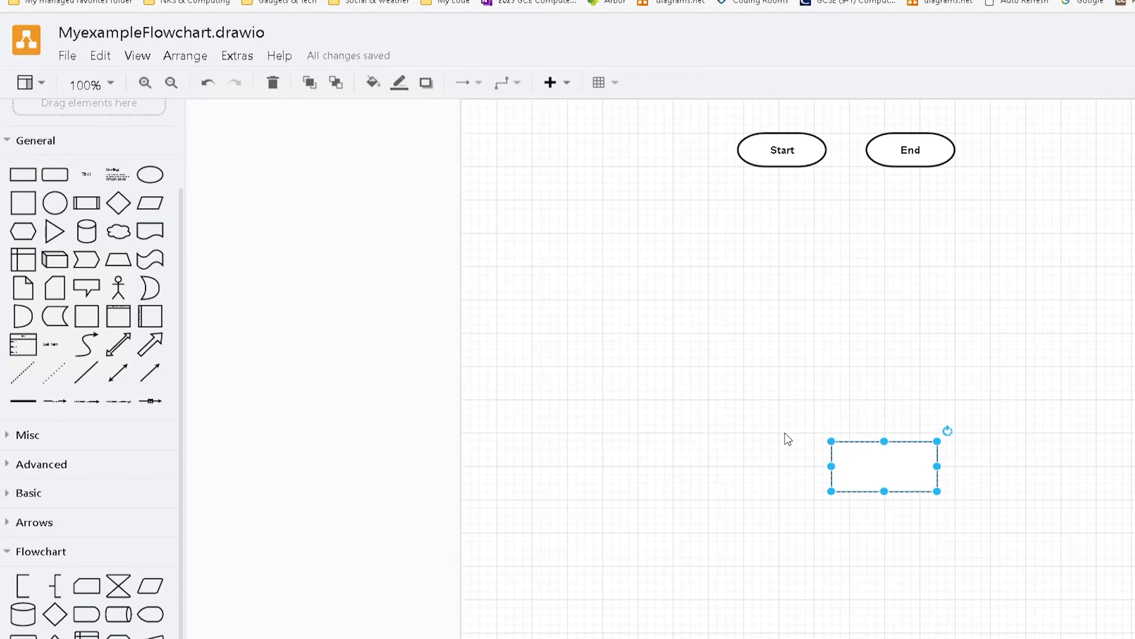
pyautogui.moveTo(830, 421); pyautogui.dragTo(765, 219)
pyautogui.moveTo(782, 255); pyautogui.dragTo(766, 234)
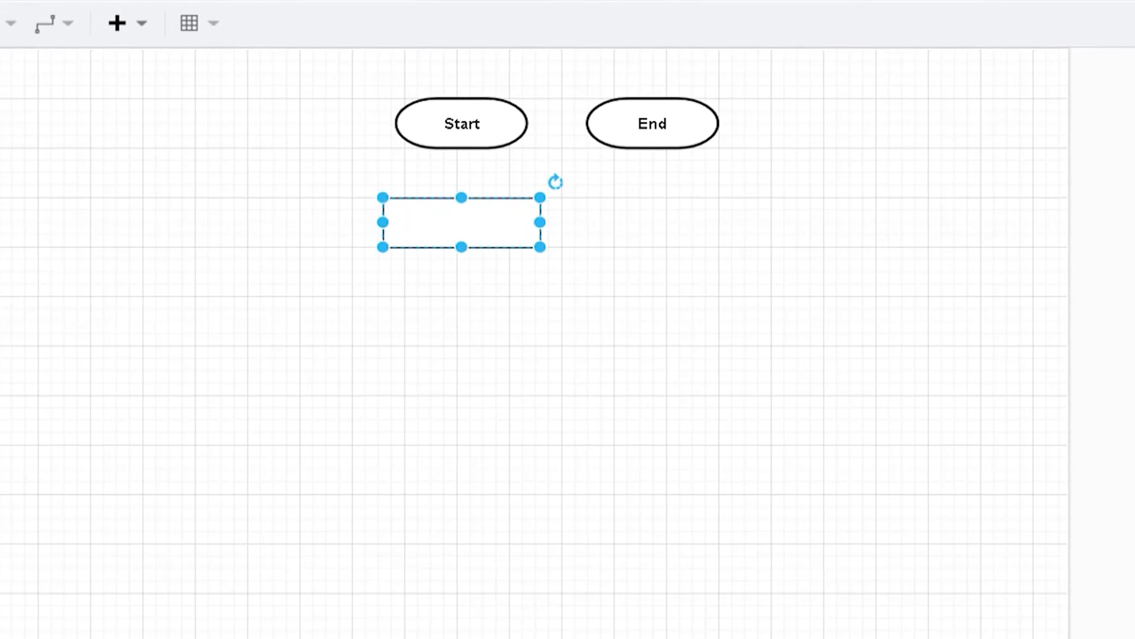
# Label the rectangle "counter = 0" in bold text
pyautogui.doubleClick(515, 216)
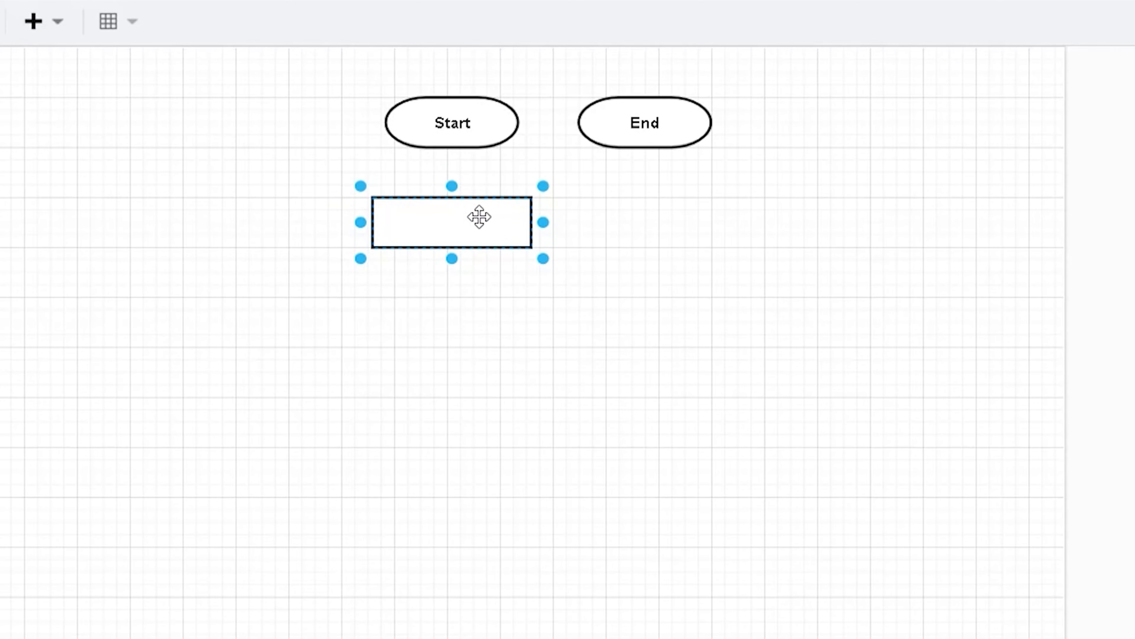
pyautogui.write('counter =0')
pyautogui.press('Return')
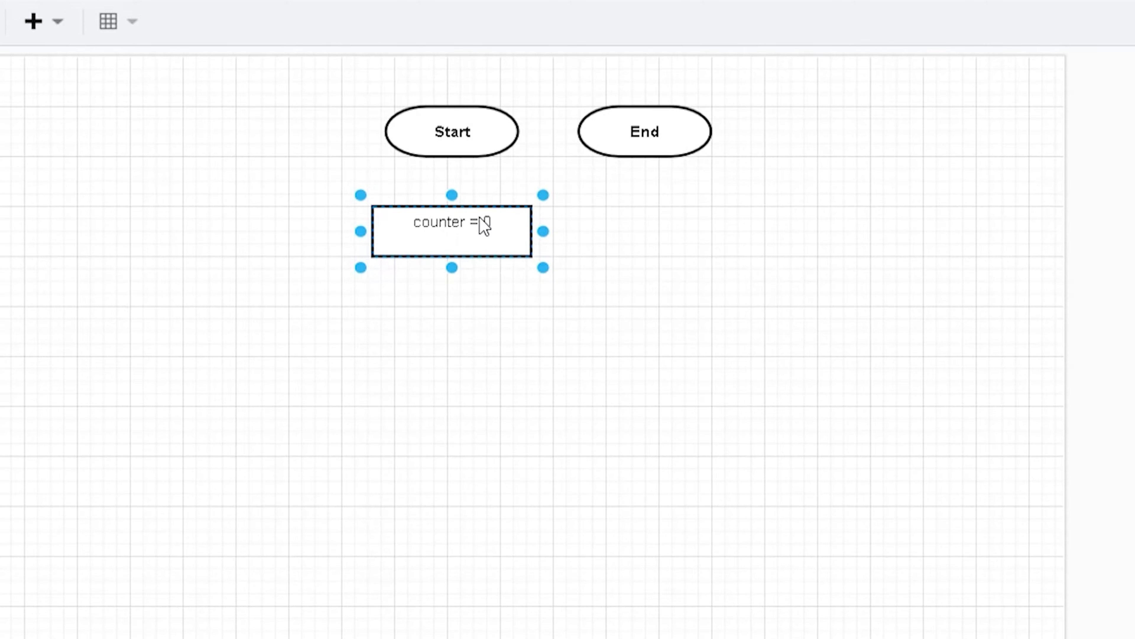
pyautogui.press('BackSpace')
pyautogui.press('Escape')
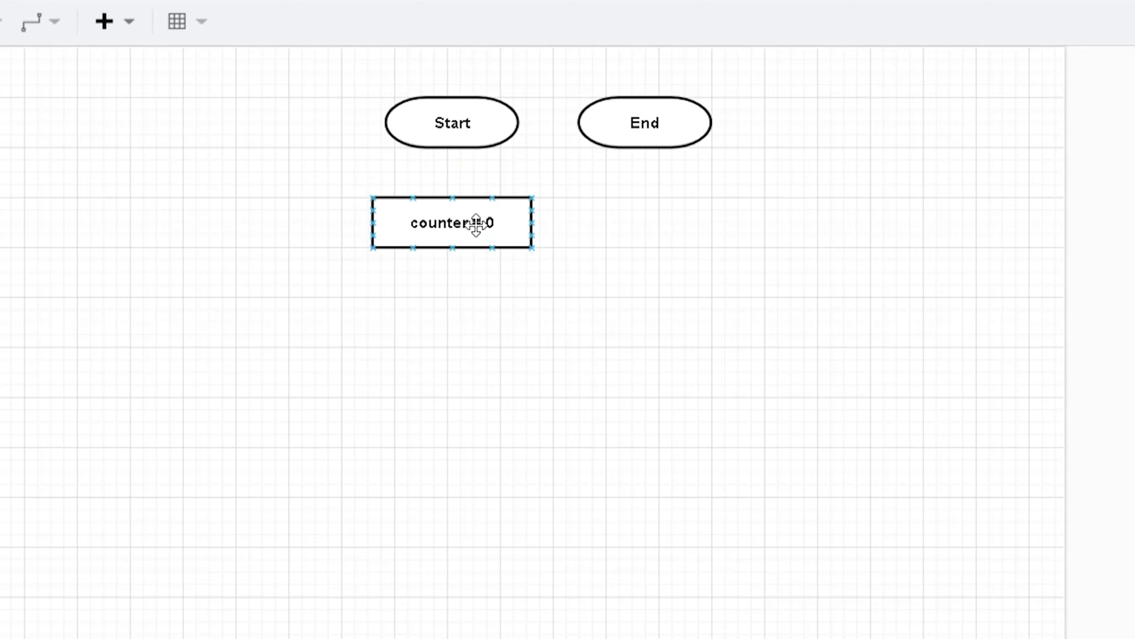
# Duplicate the "counter = 0" rectangle and align the copy directly beneath the original
pyautogui.rightClick(477, 223)
pyautogui.click(541, 421)
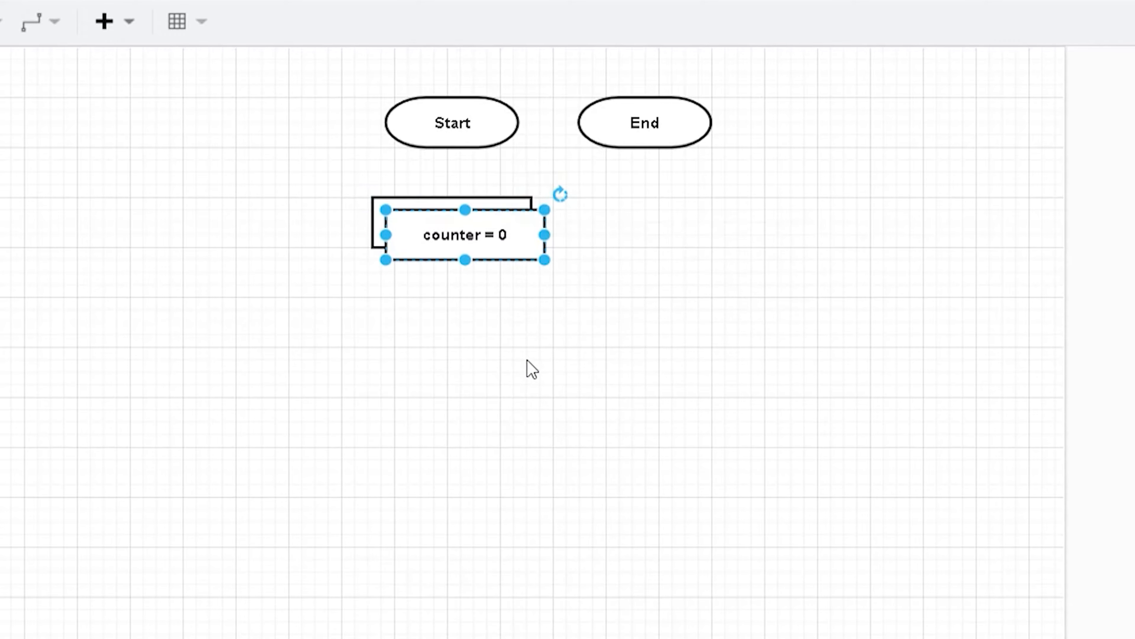
pyautogui.moveTo(489, 228); pyautogui.dragTo(479, 286)
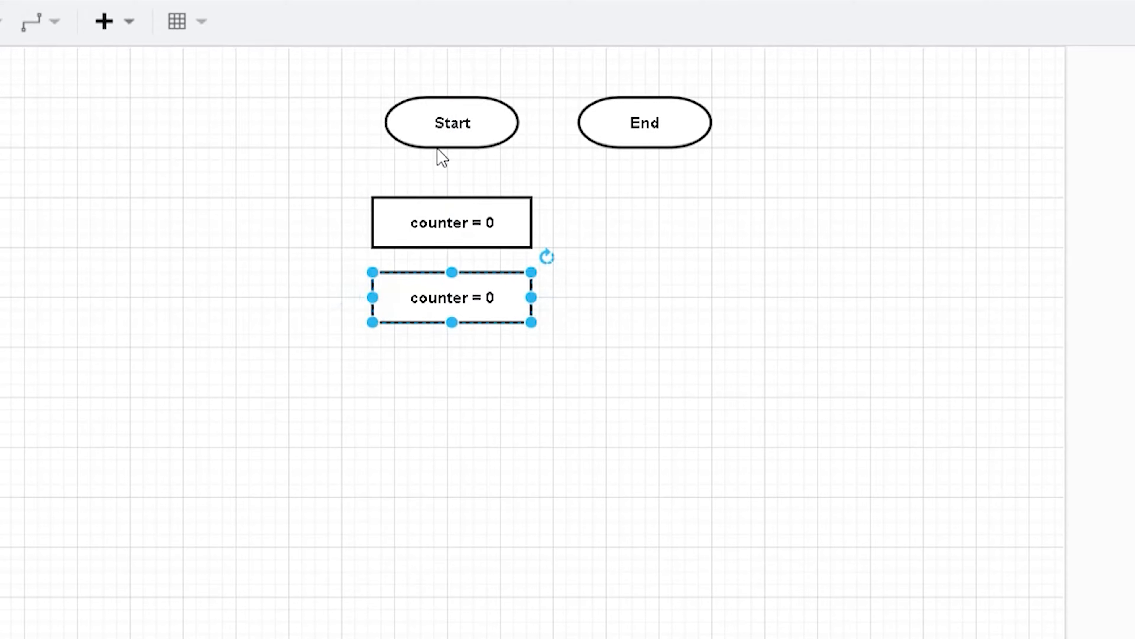
# Relabel the duplicated rectangle beneath "counter = 0" as "total = 0"
pyautogui.doubleClick(463, 295)
pyautogui.write('total')
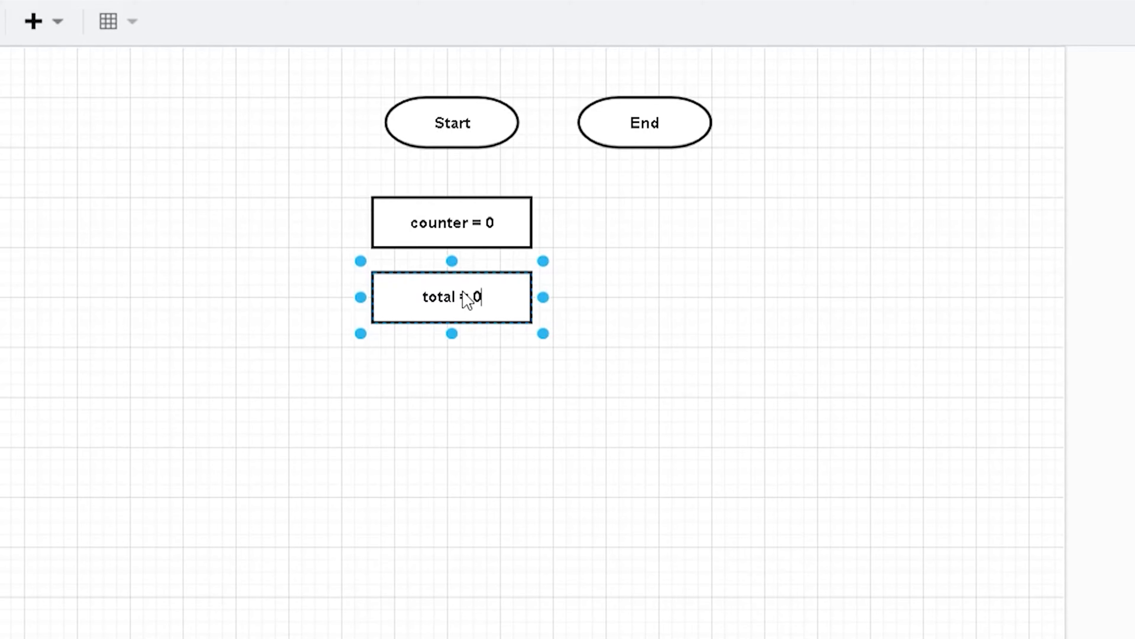
pyautogui.click(657, 309)
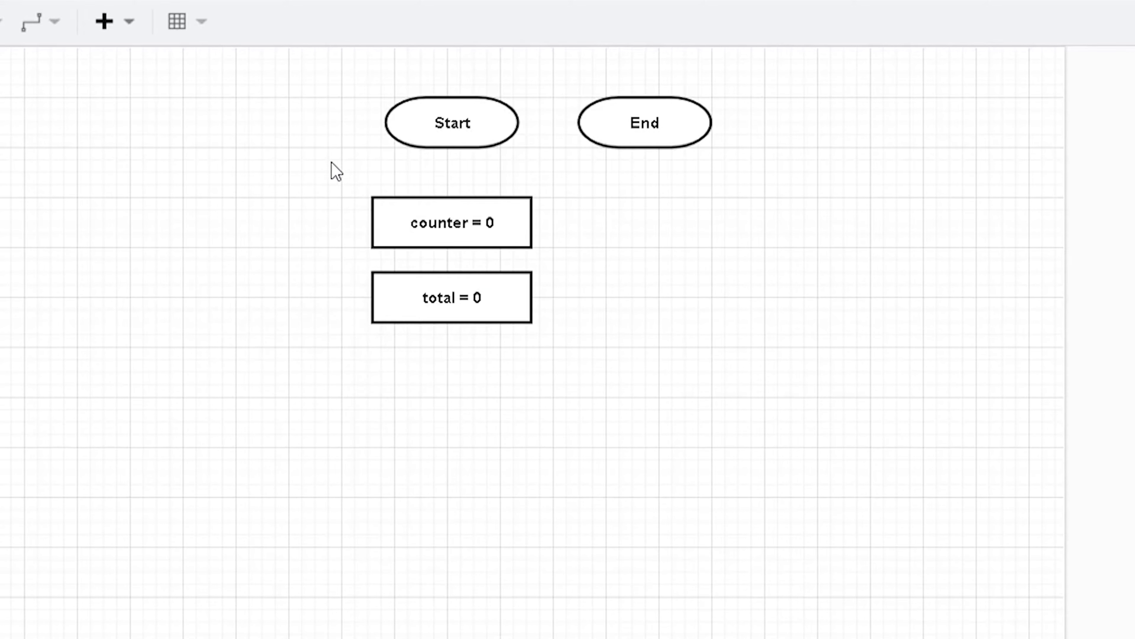
# Move the "counter = 0" and "total = 0" rectangles up together, closer to the Start terminator, keeping them centred beneath it
pyautogui.moveTo(328, 173); pyautogui.dragTo(584, 365)
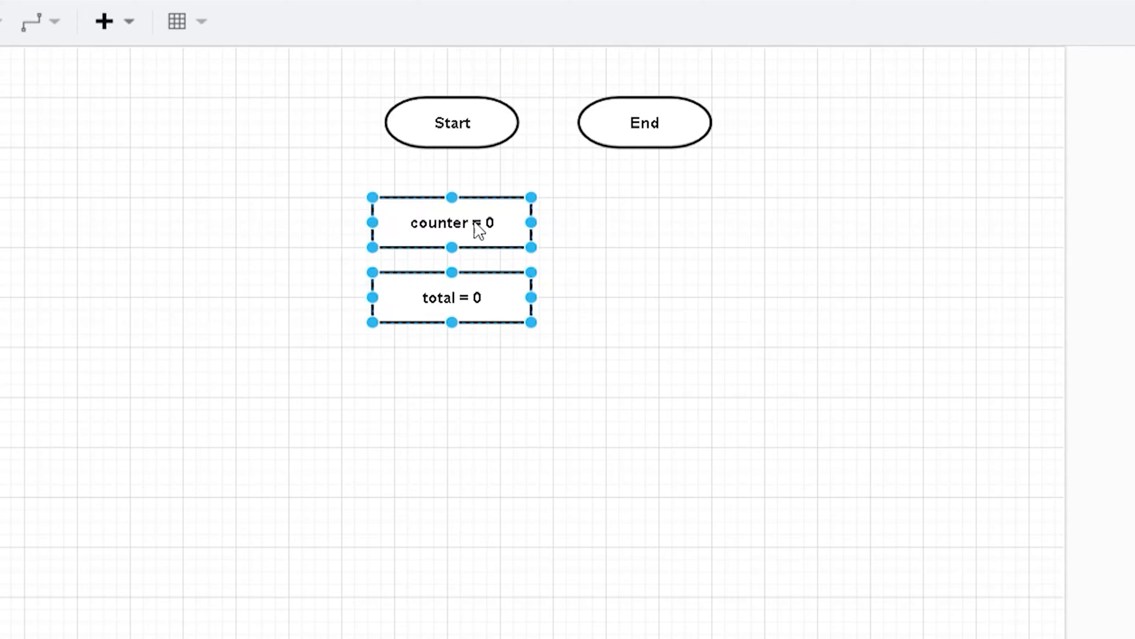
pyautogui.moveTo(475, 223); pyautogui.dragTo(475, 216)
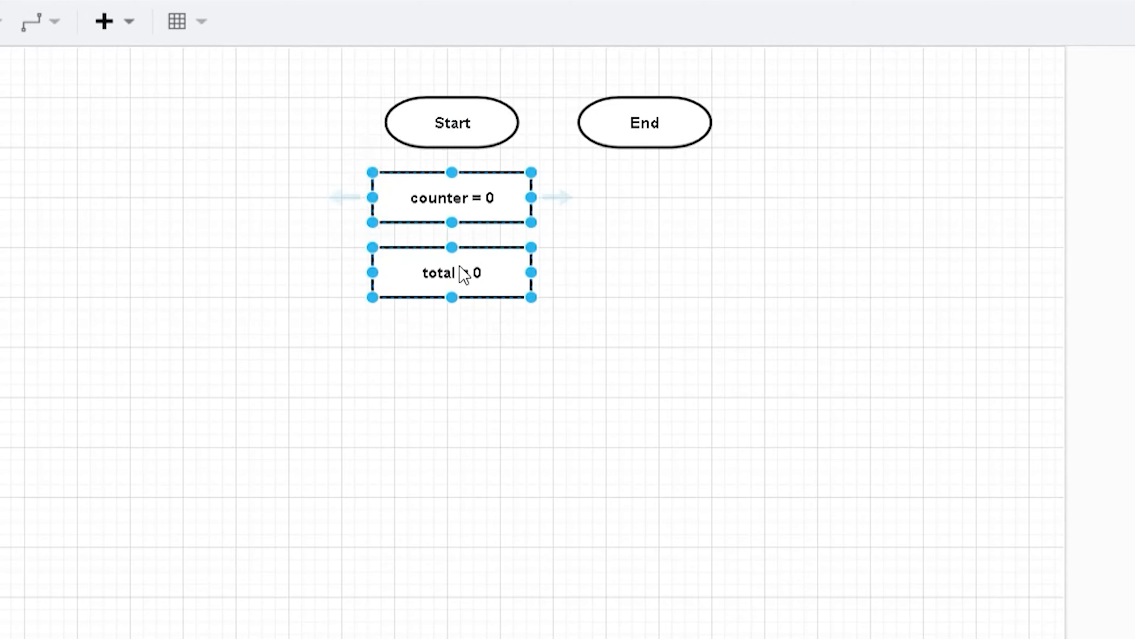
pyautogui.click(698, 382)
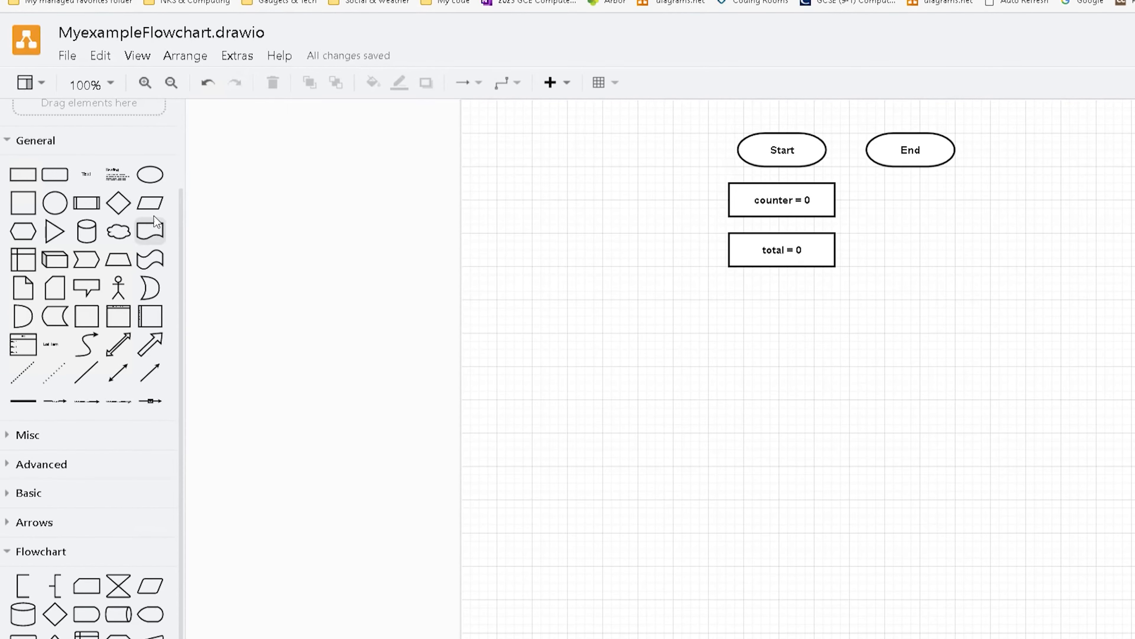
# Add a decision diamond to the canvas, below and to the left of the "total = 0" rectangle
pyautogui.moveTo(118, 203); pyautogui.dragTo(633, 291)
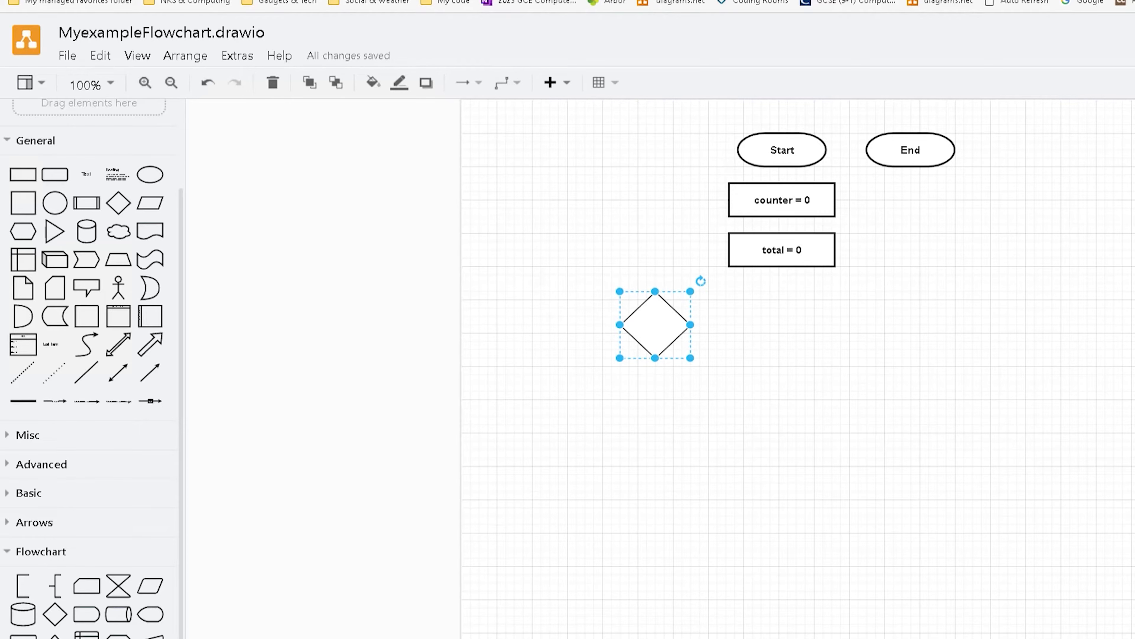